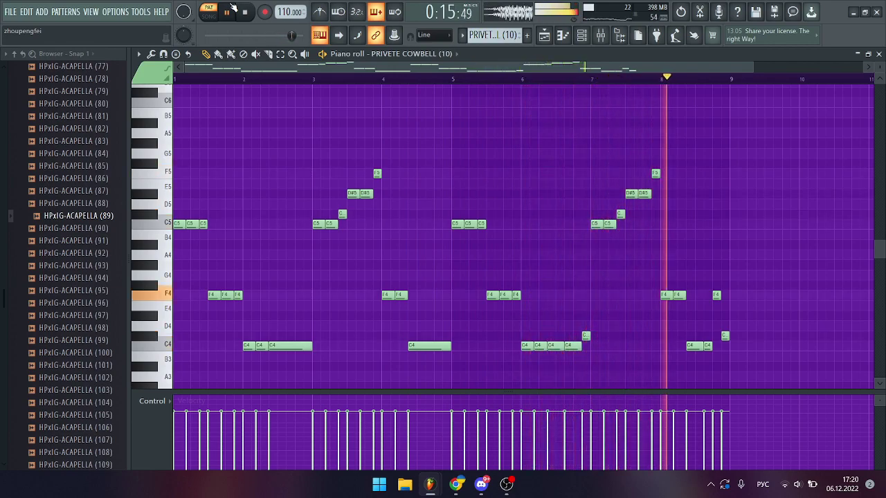
- Stop the PRIVETE COWBELL (10) pattern and play through the PRIVETE COWBELL (10) #2 pattern in the piano roll
left_click(232, 7)
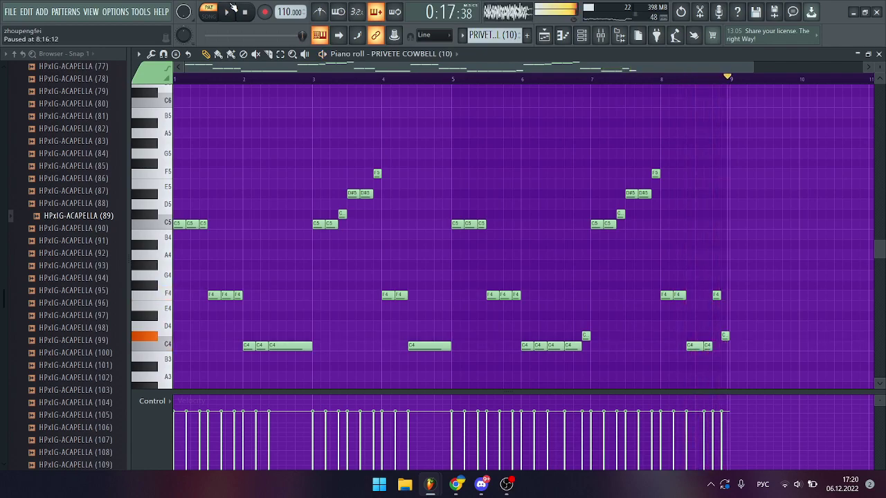
scroll(496, 34, "down", 1)
scroll(346, 85, "up", 2)
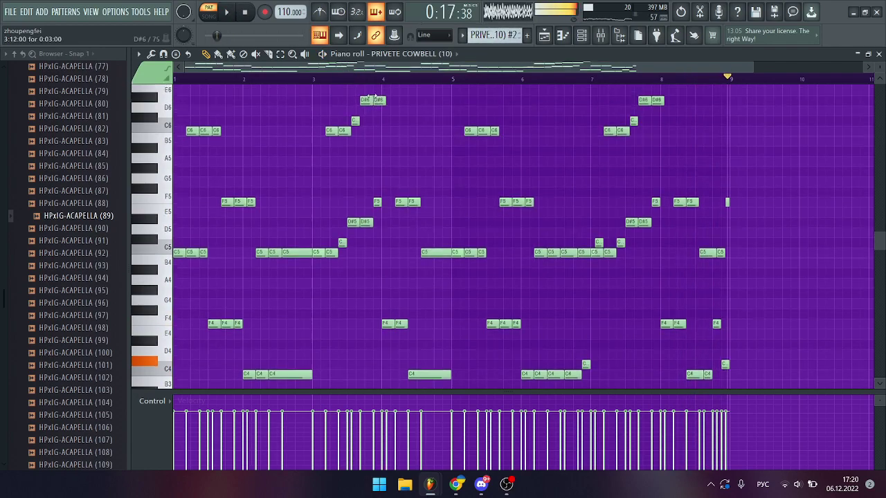
left_click(227, 13)
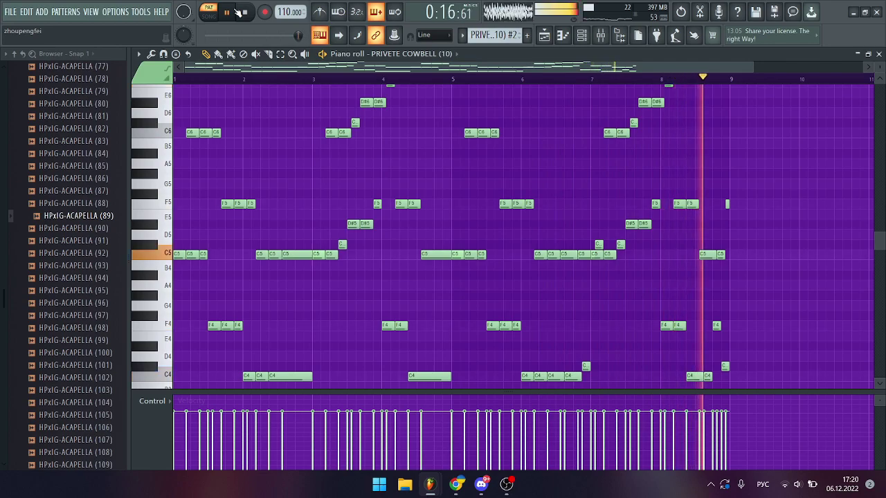
left_click(237, 11)
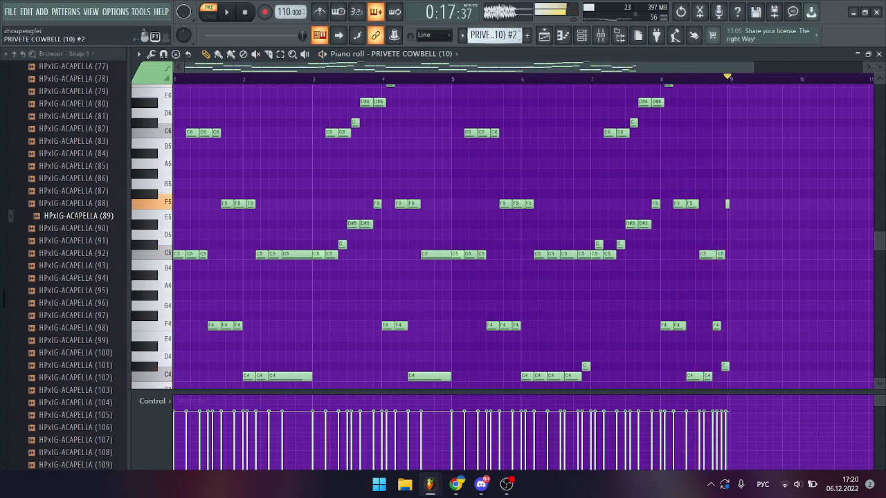
- Show the HPxIG-OH (29) pattern's notes in the piano roll and play them
double_click(454, 258)
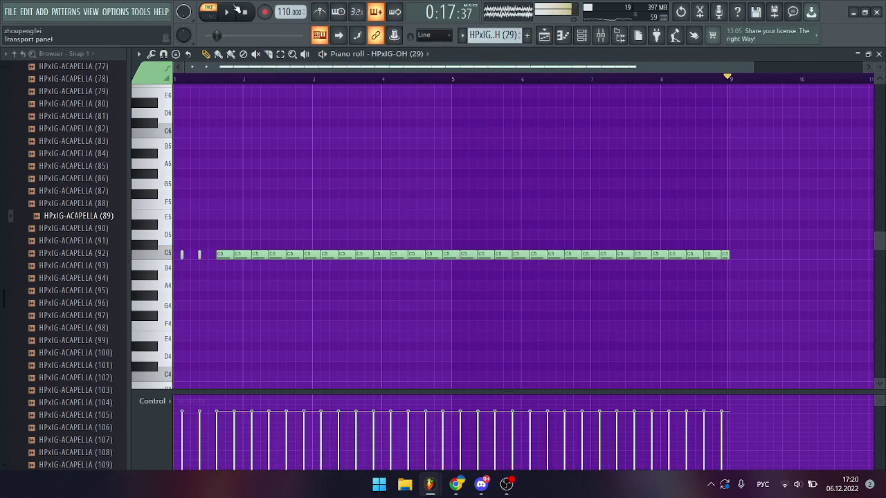
key("space")
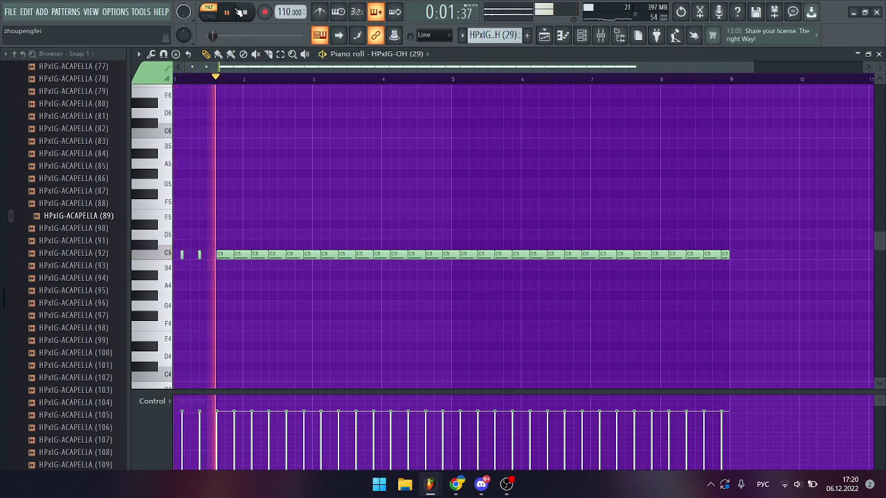
key("space")
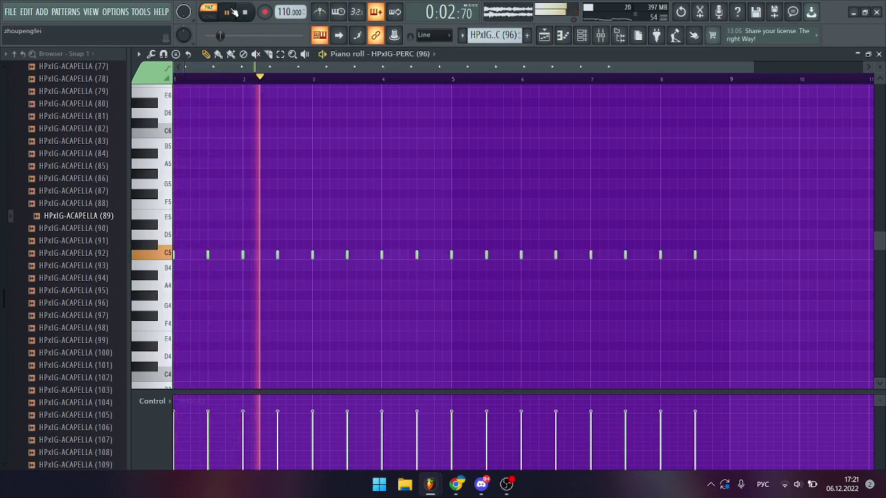
- Stop the HPxIG-PERC (96) pattern, show the 808 4 pattern's notes and play through them
left_click(233, 12)
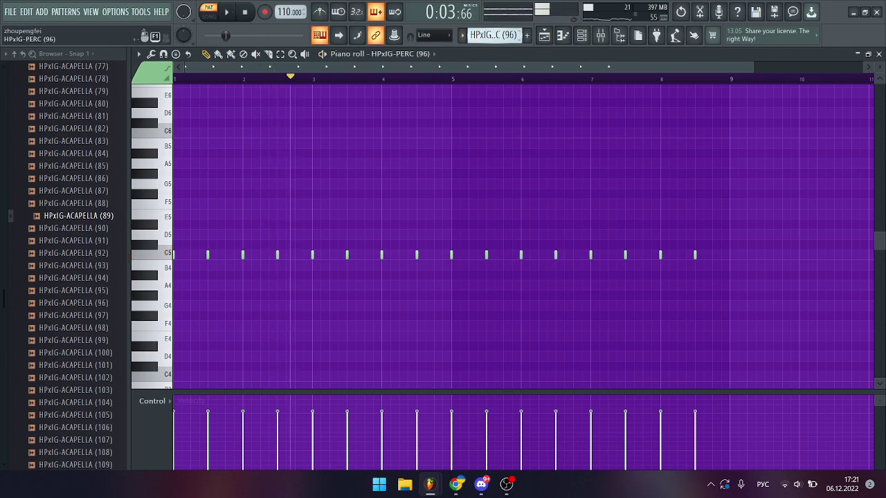
key("Delete")
double_click(362, 205)
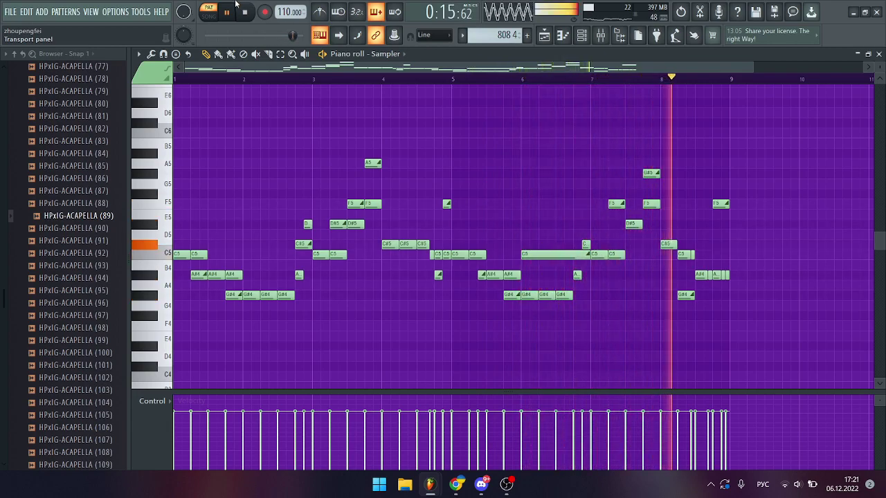
left_click(242, 13)
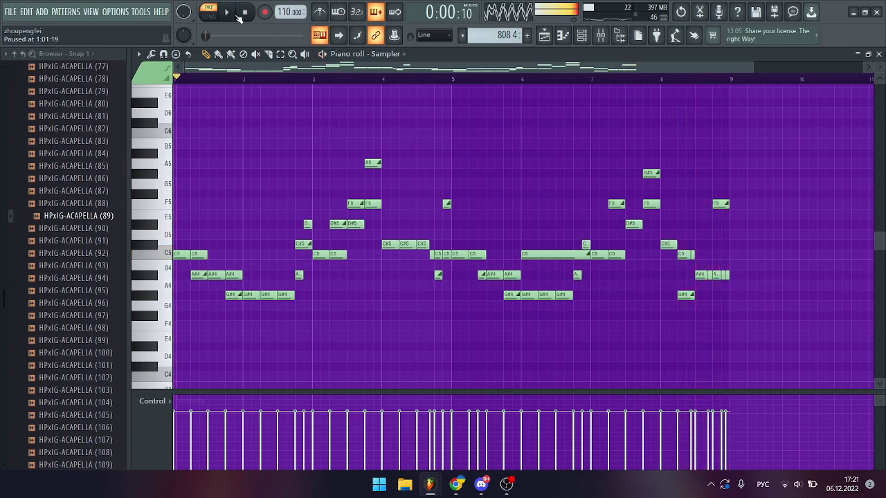
- Show the HPxIG-SNARE (30) pattern's notes in the piano roll and play through them
scroll(503, 35, "down", 1)
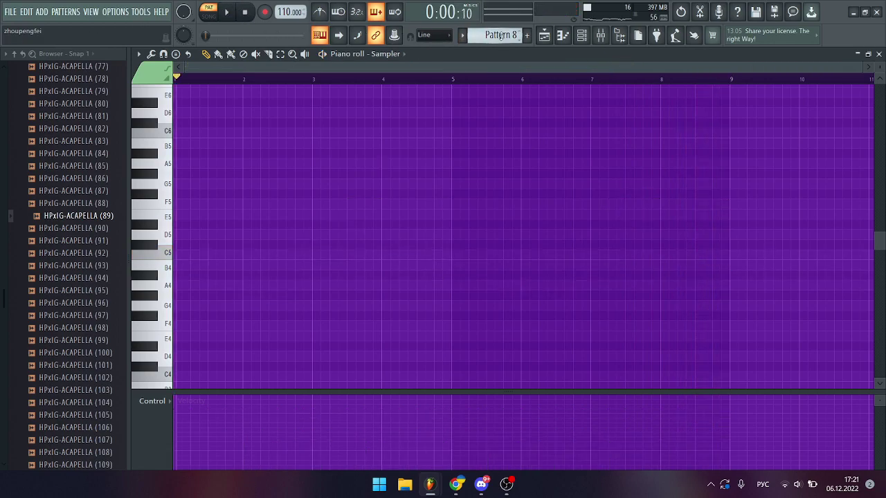
scroll(501, 35, "down", 1)
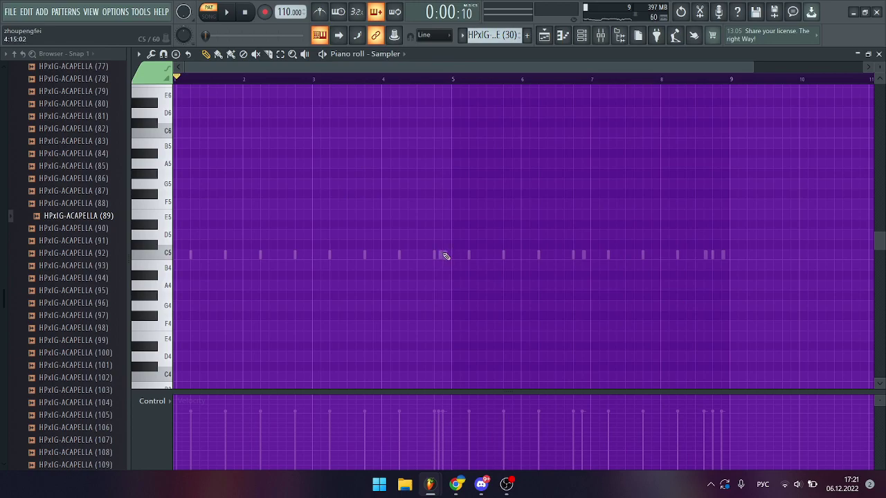
double_click(443, 254)
left_click(233, 11)
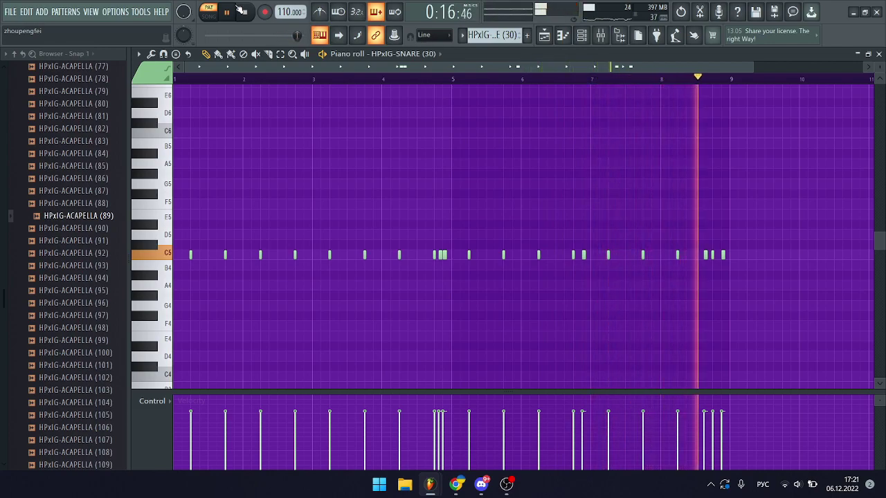
left_click(243, 11)
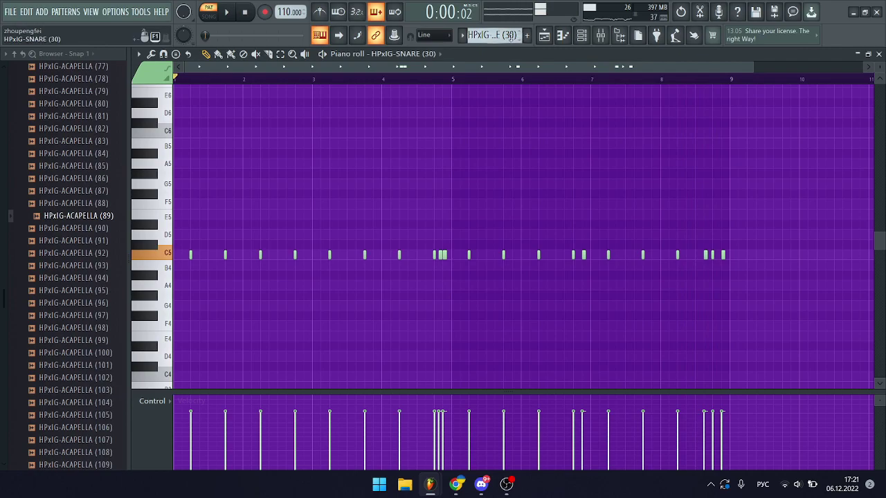
- Show the HPxIG-KICK (4) pattern's notes in the piano roll and play through them
left_click_drag(510, 38, 510, 63)
double_click(469, 256)
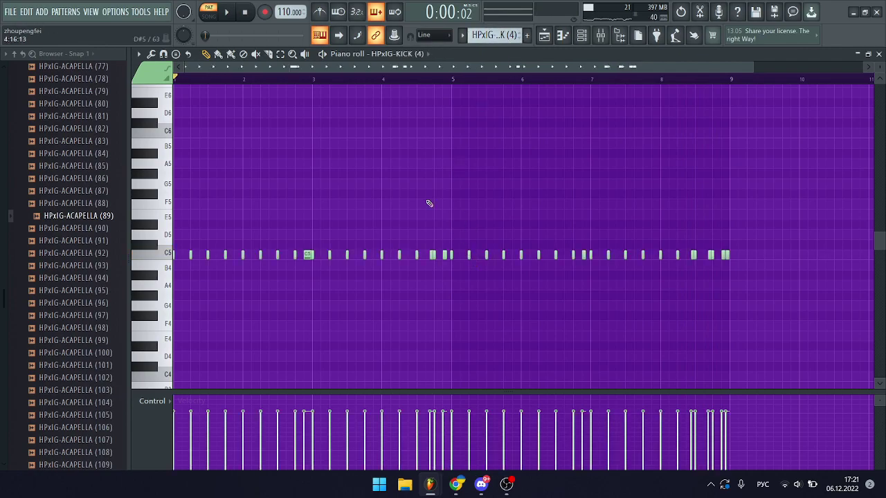
key("space")
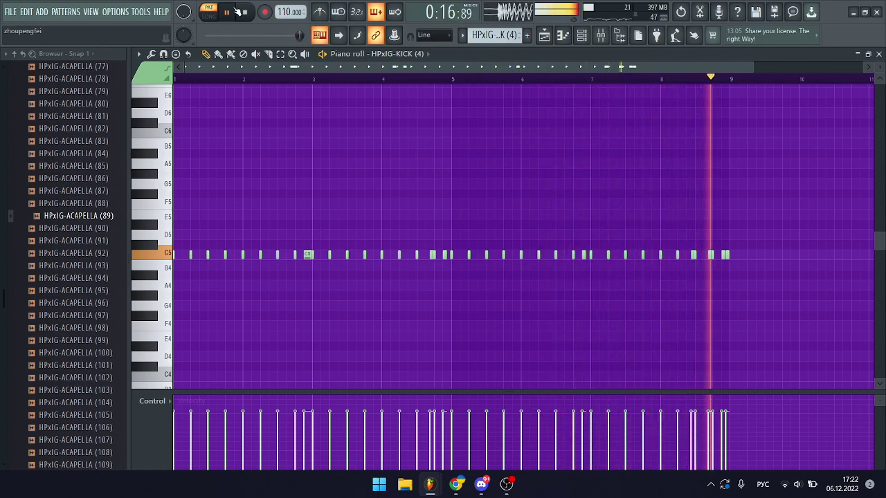
left_click(235, 11)
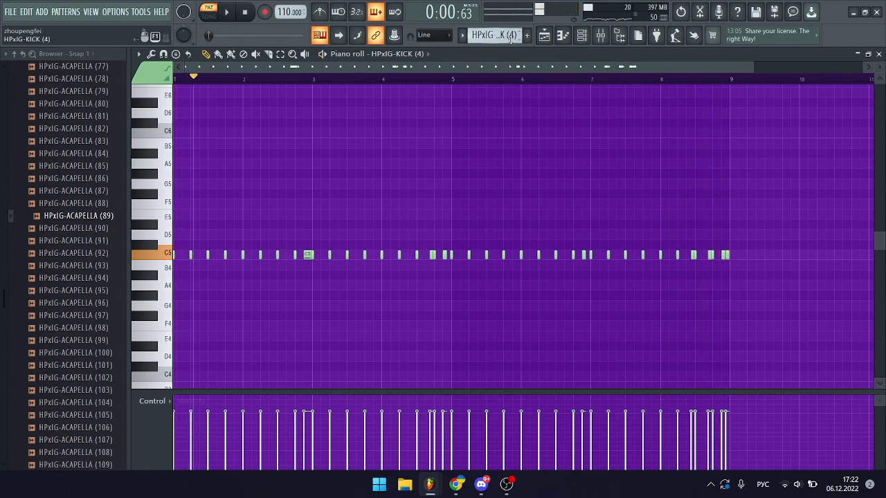
- Show the playlist with its audio clip list and examine the YOU LITTLE BITCH clip's sample settings and waveform
scroll(511, 36, "down", 6)
left_click(562, 38)
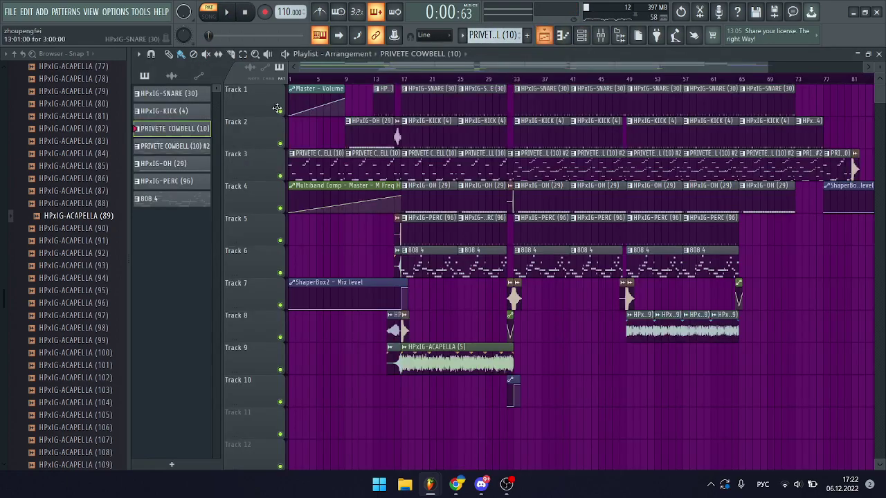
left_click(171, 76)
left_click(173, 95)
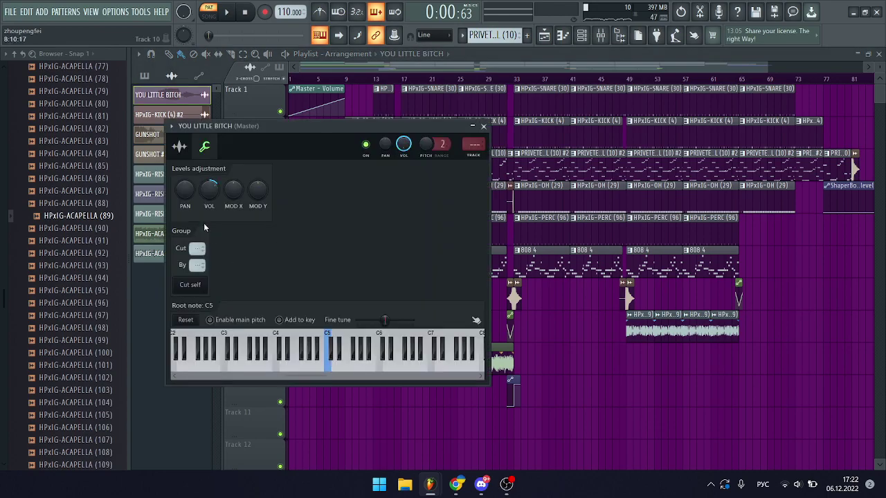
left_click(180, 146)
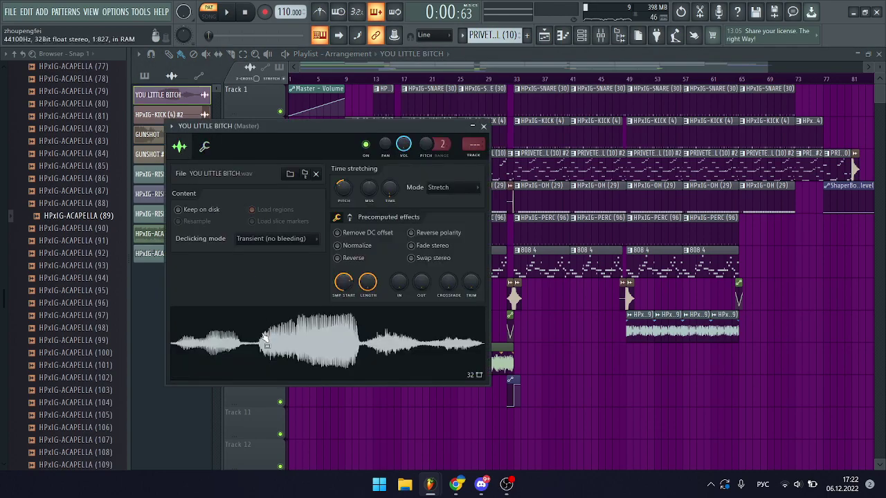
- Examine the sample settings and waveforms of the HPxIG-KICK (4) #2, GUNSHOT and GUNSHOT #2 audio clips
left_click(153, 115)
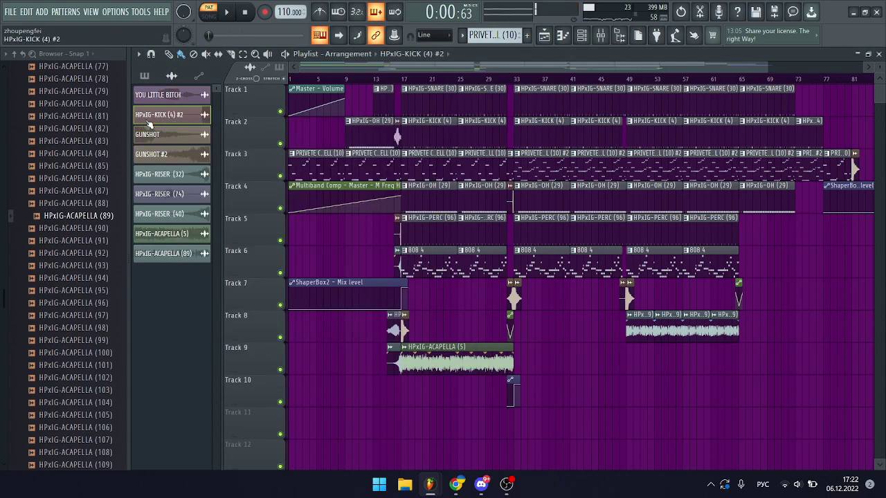
left_click_drag(315, 160, 389, 125)
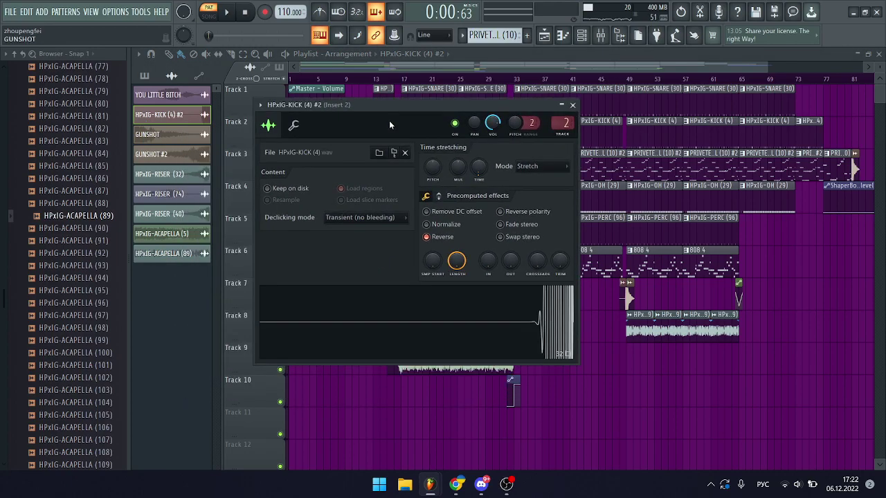
left_click(183, 137)
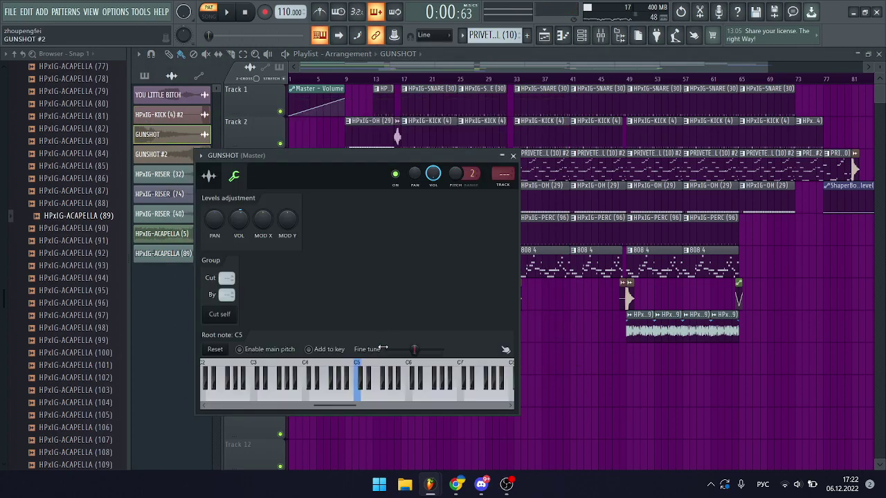
left_click(208, 175)
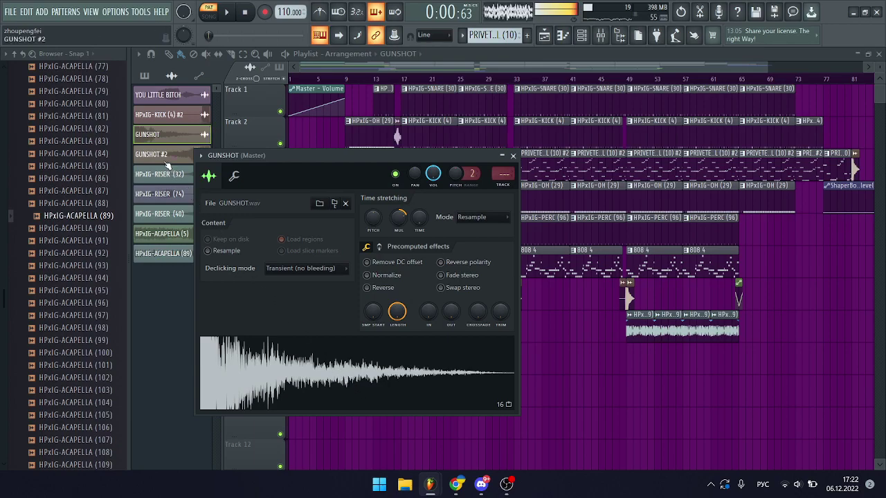
left_click(166, 154)
left_click_drag(665, 155, 532, 128)
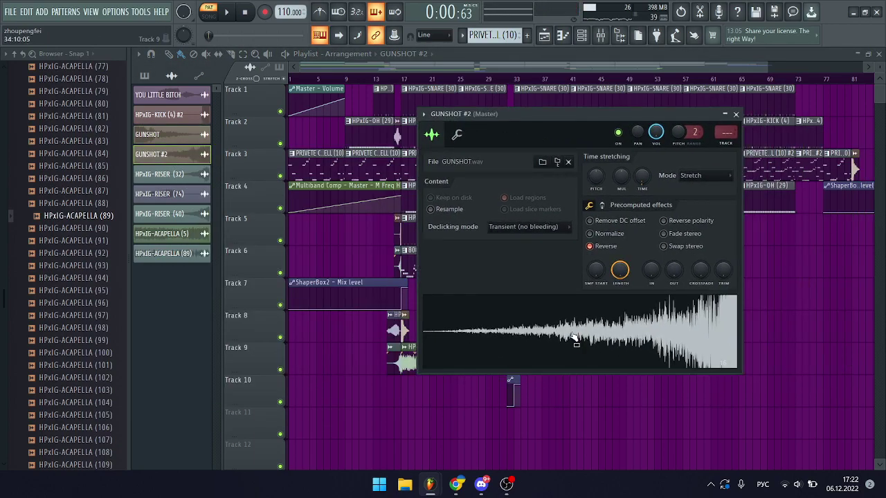
- Examine the sample settings and waveforms of the HPxIG-RISER (32), HPxIG-RISER (74) and HPxIG-RISER (40) audio clips
left_click(175, 178)
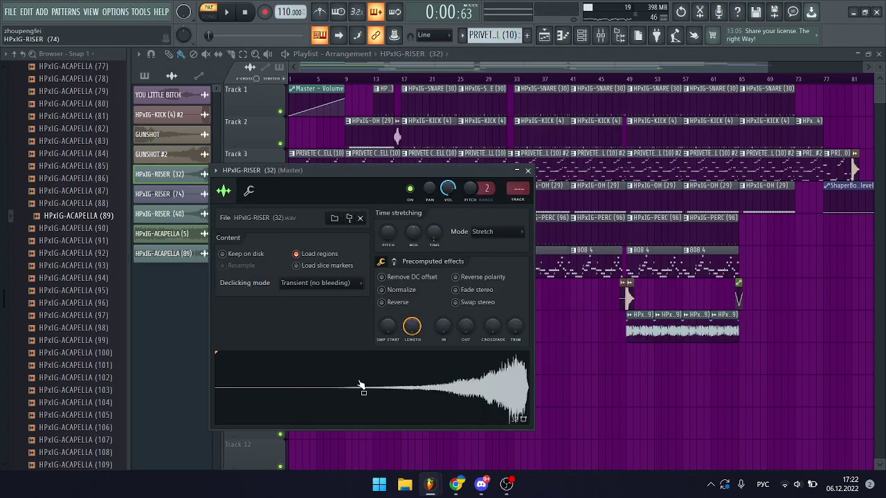
left_click(194, 195)
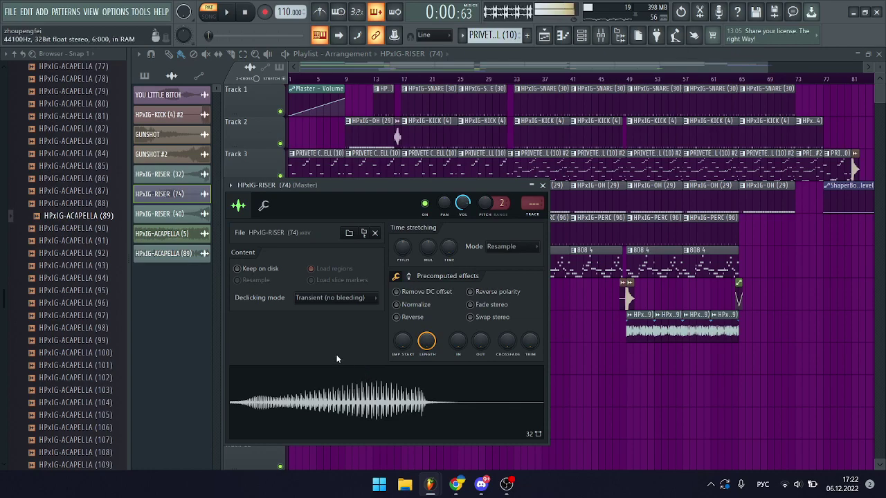
left_click(194, 216)
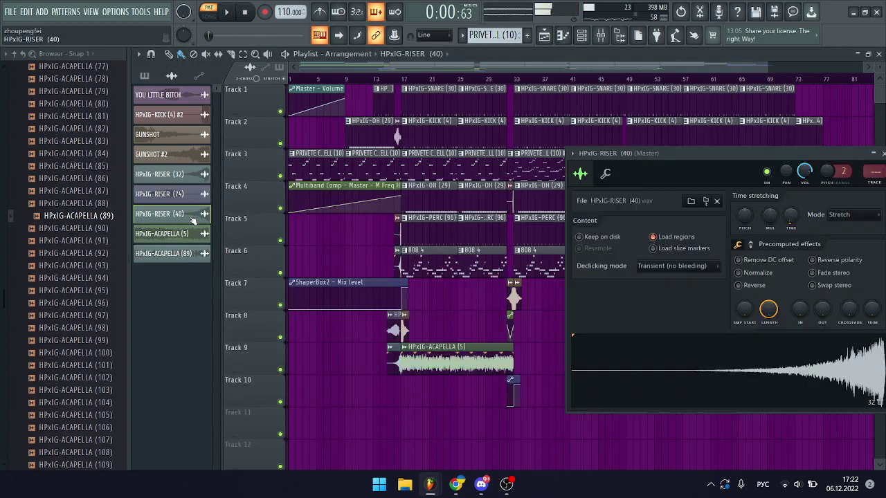
left_click_drag(672, 156, 500, 165)
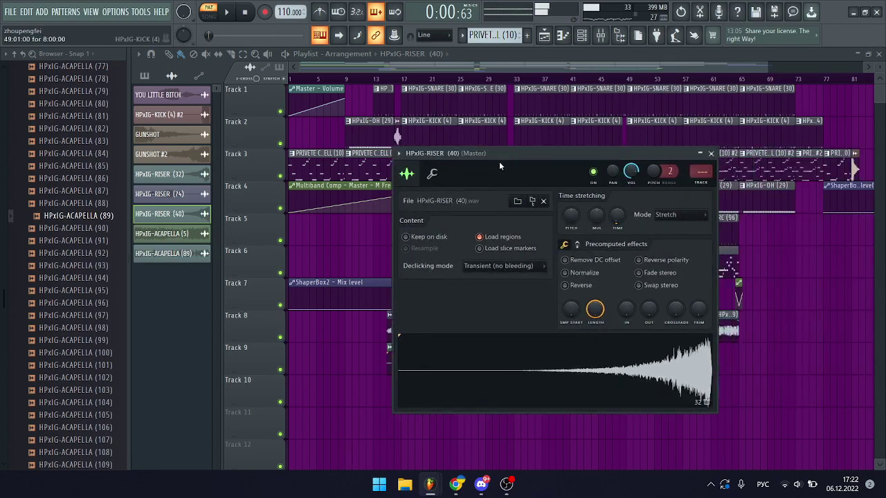
- Examine the HPxIG-ACAPELLA (5) clip's sample settings and preview its waveform
left_click(201, 234)
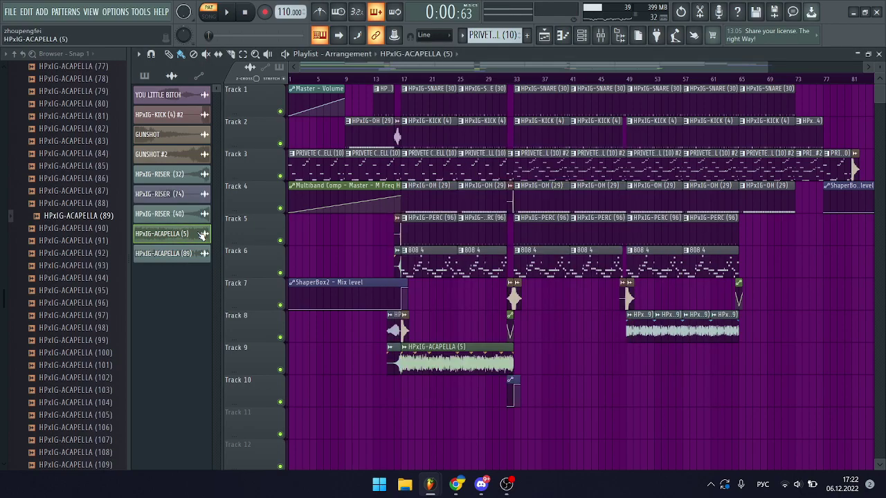
left_click(172, 127)
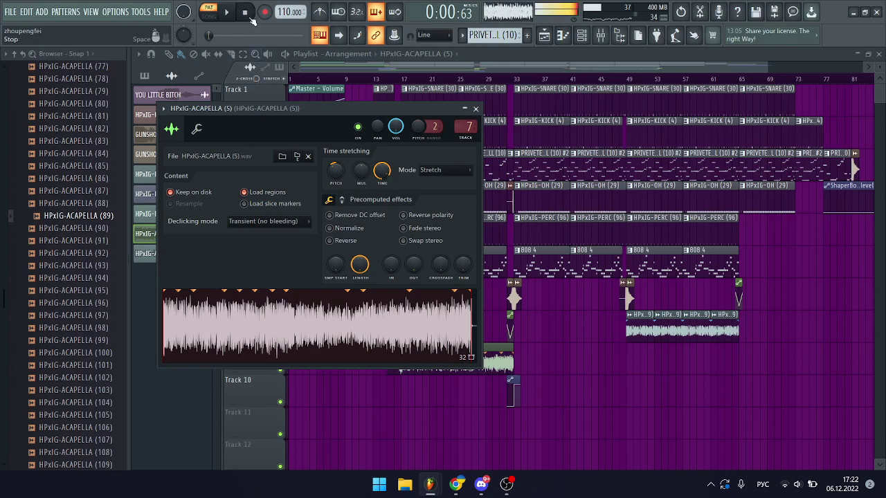
left_click_drag(268, 144, 417, 107)
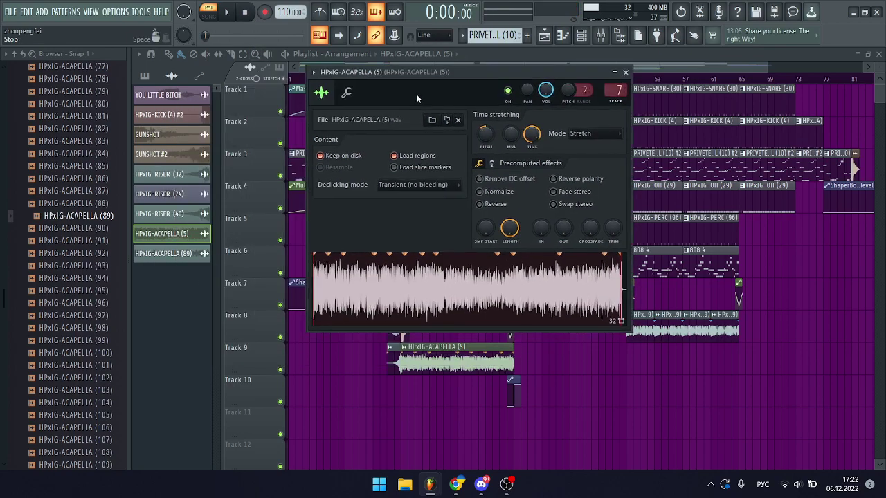
- Examine the HPxIG-ACAPELLA (89) clip's sample settings, close them and play the whole arrangement in song mode
left_click(186, 255)
left_click(211, 176)
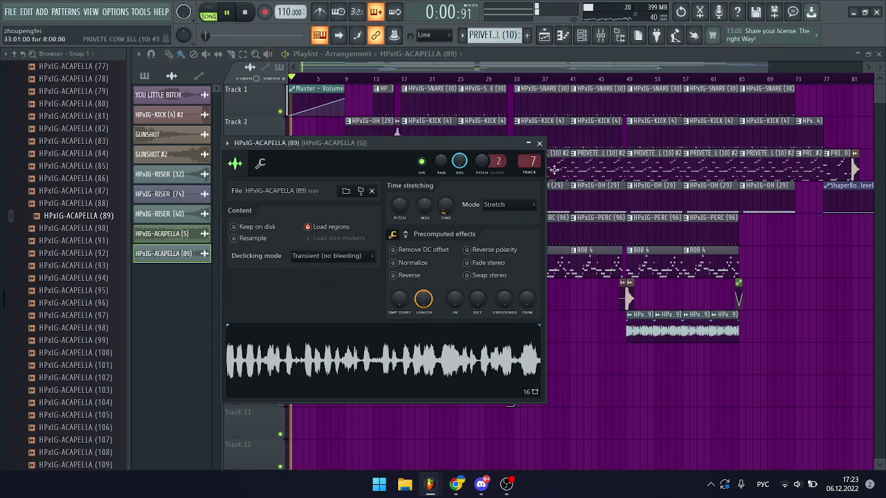
left_click(539, 143)
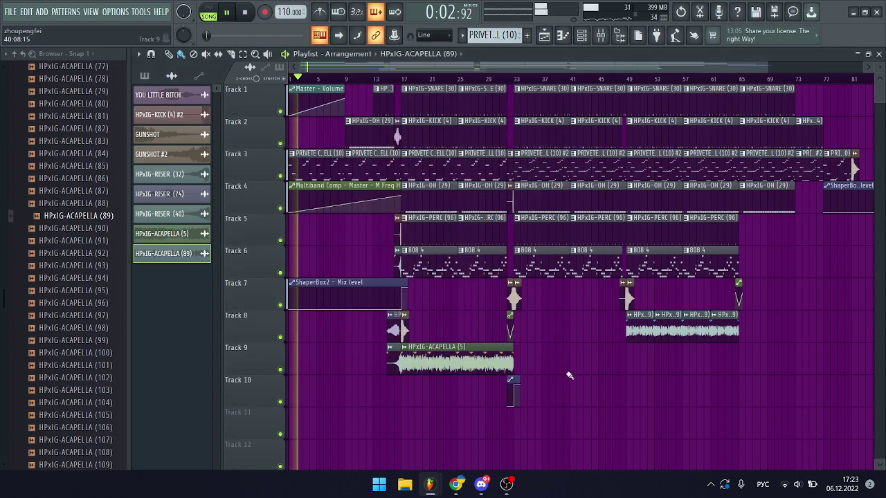